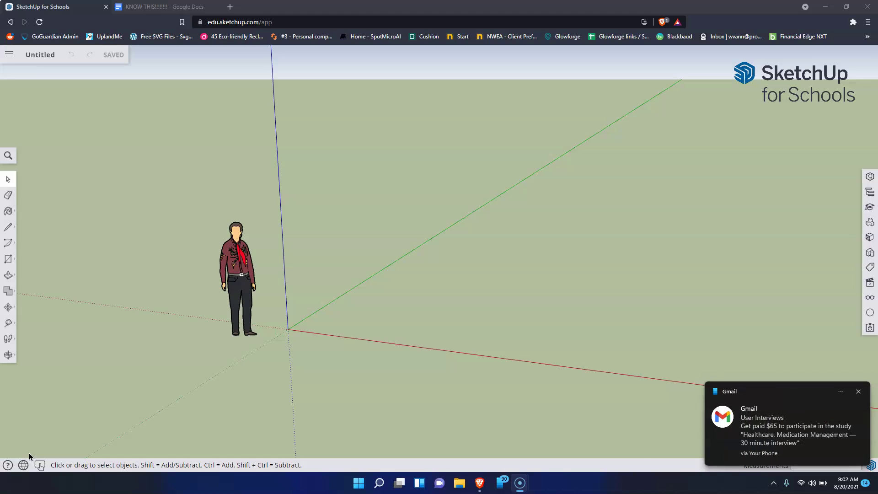
Review the feet and inches notation in the KNOW THIS!!!!!!!! Google Docs document, down to the 7' 6" example, and return to SketchUp
left_click(858, 392)
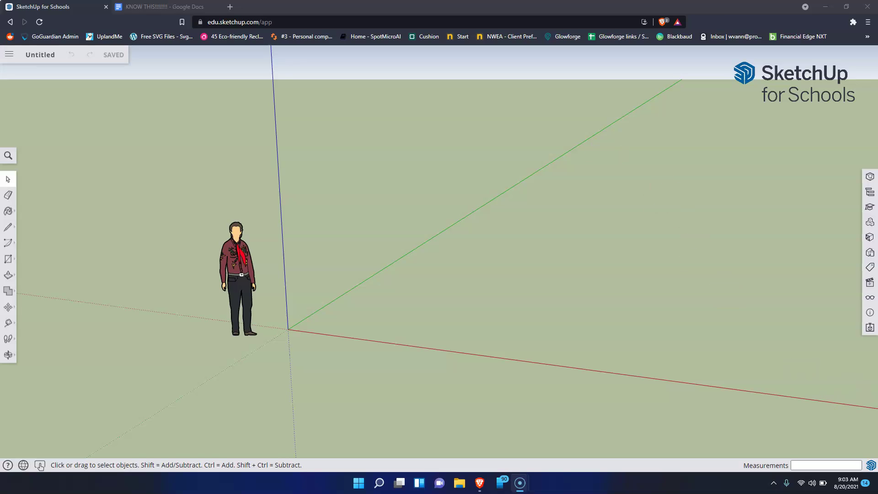
left_click(180, 11)
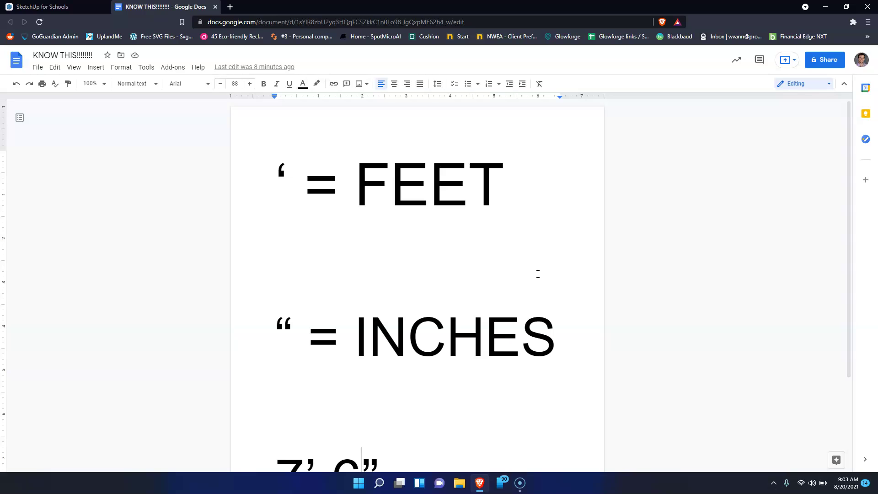
scroll(470, 350, "down", 2)
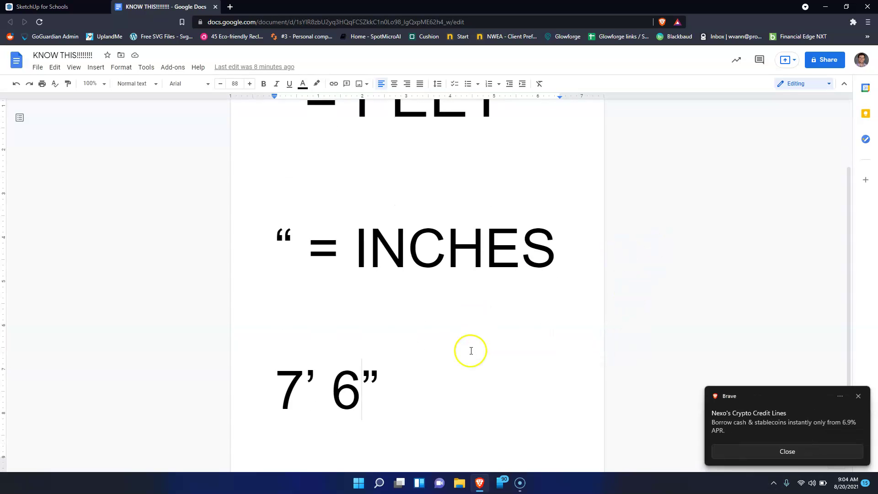
left_click(858, 396)
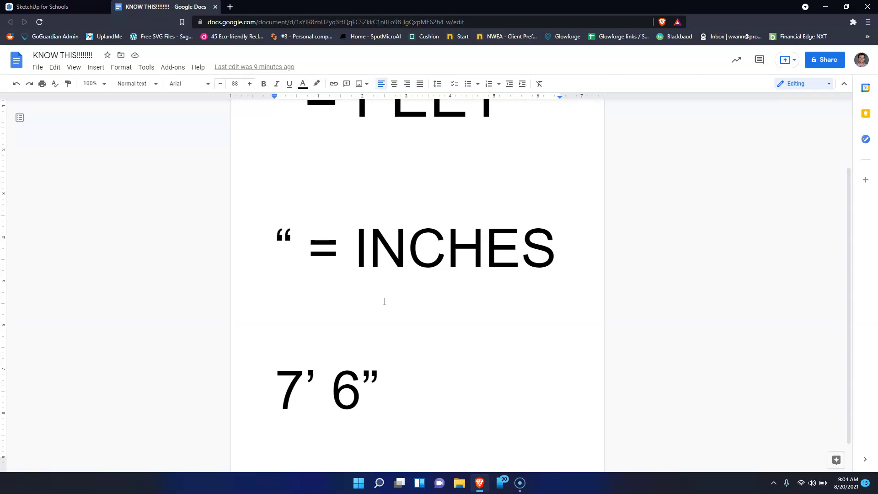
left_click(67, 6)
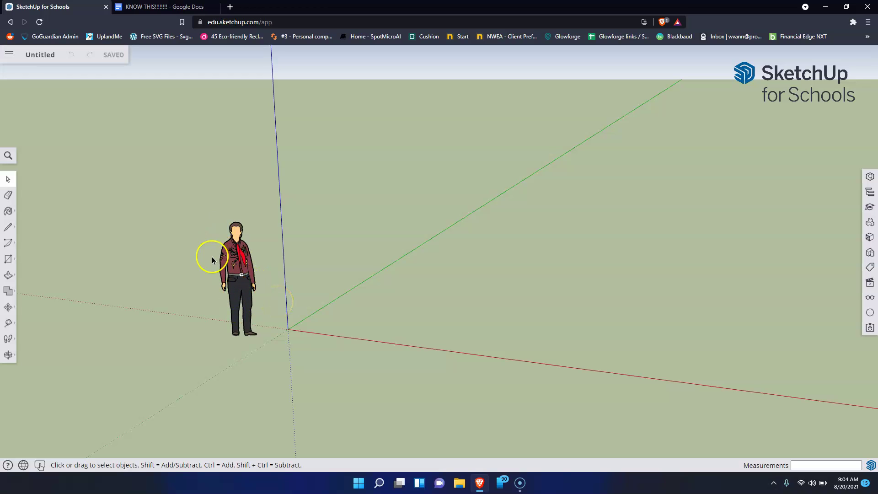
left_click_drag(321, 338, 278, 320)
right_click(275, 314)
left_click(303, 293)
scroll(243, 263, "up", 1)
scroll(242, 261, "up", 4)
scroll(242, 263, "up", 1)
left_click(227, 160)
scroll(369, 296, "down", 4)
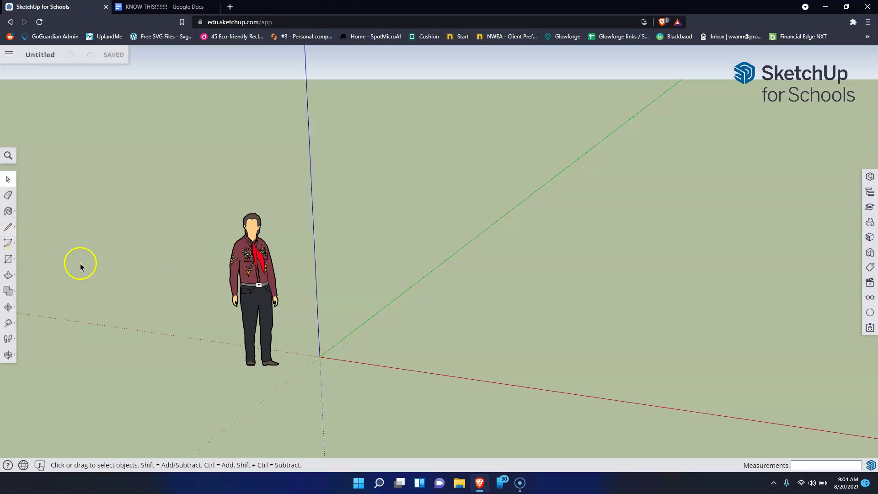
Draw a ground rectangle of about 10' 5" by 13' 3" from the origin and pull it up about 5' 9" into a box
left_click(8, 258)
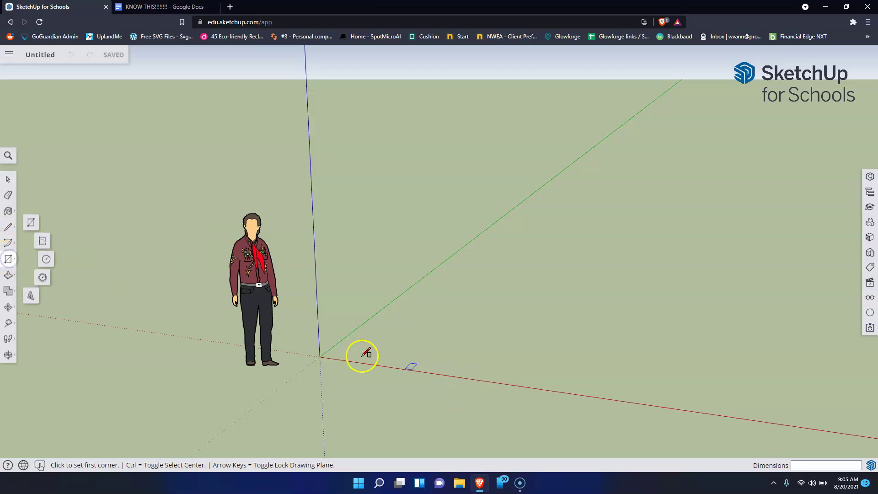
left_click(320, 356)
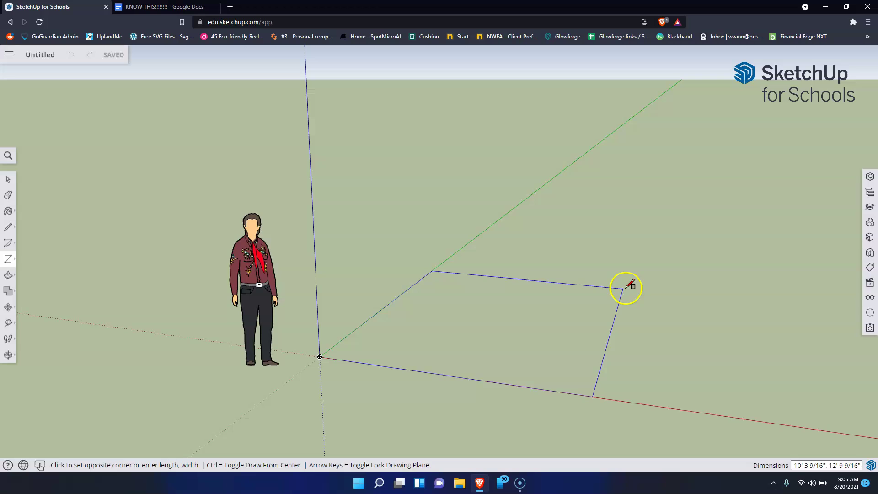
left_click(625, 286)
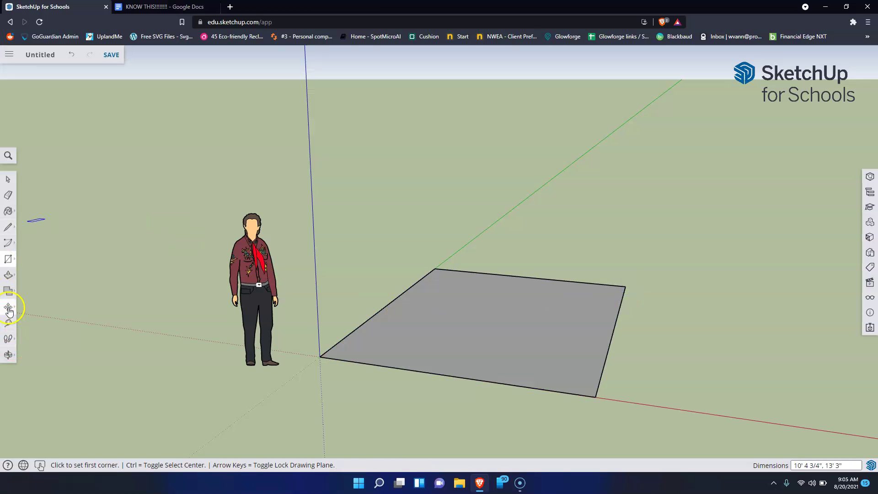
left_click(8, 275)
left_click(419, 328)
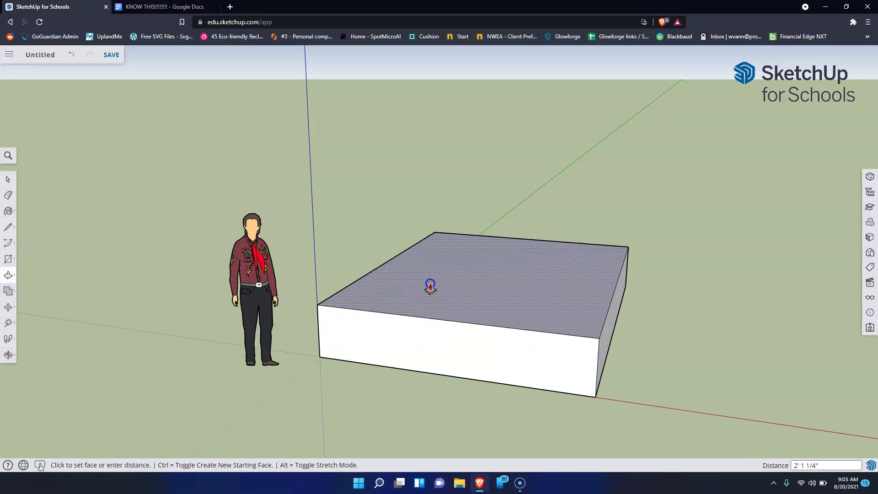
left_click(418, 198)
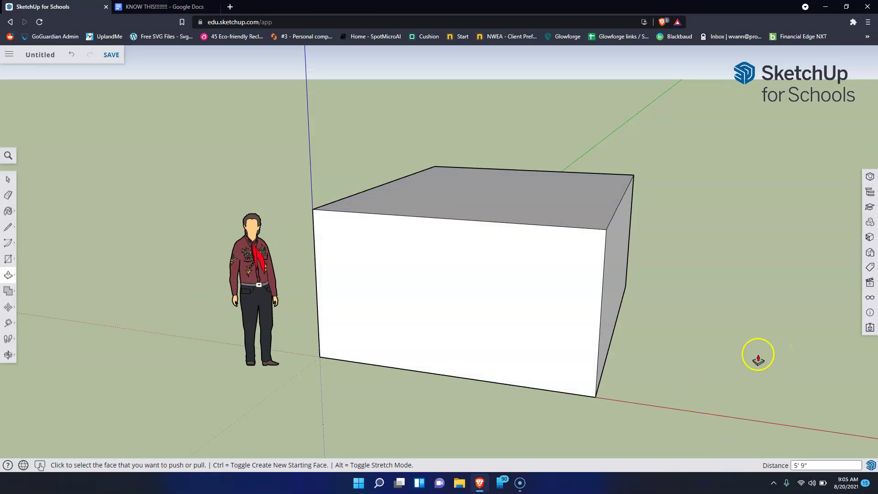
Try a slight push/pull on the box's front face and push its top face down 5' 9" to the ground
left_click(361, 323)
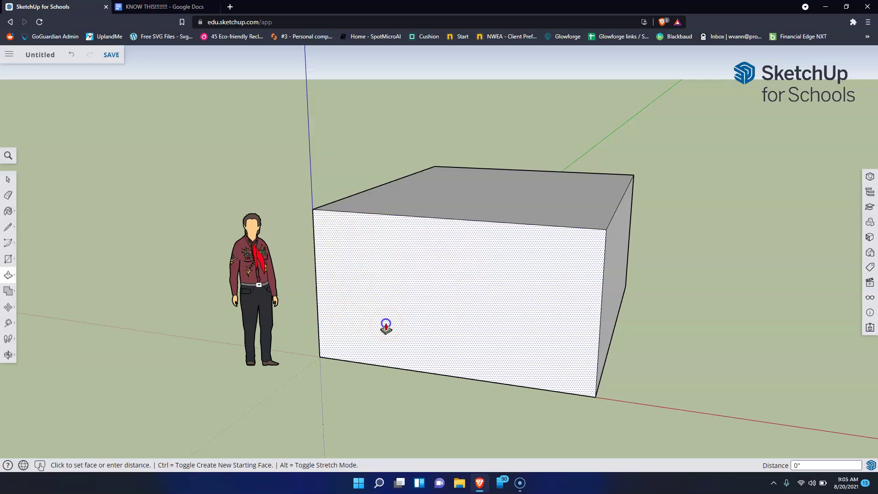
left_click(511, 398)
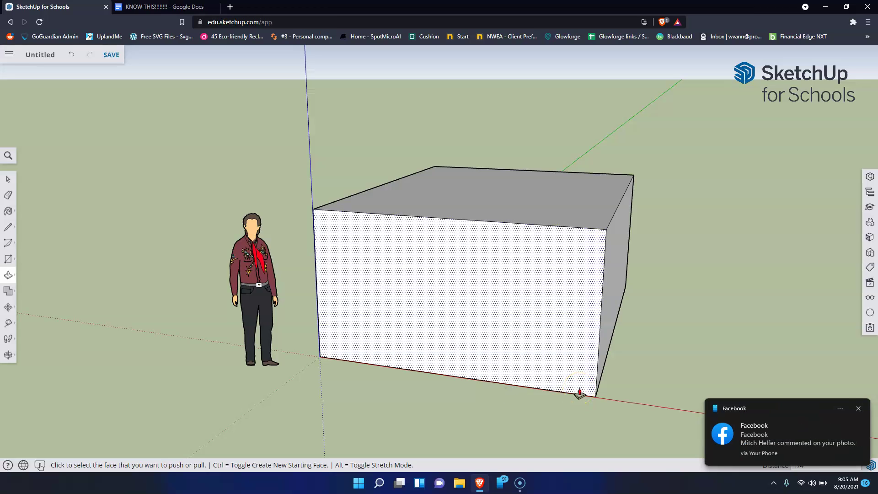
left_click(858, 408)
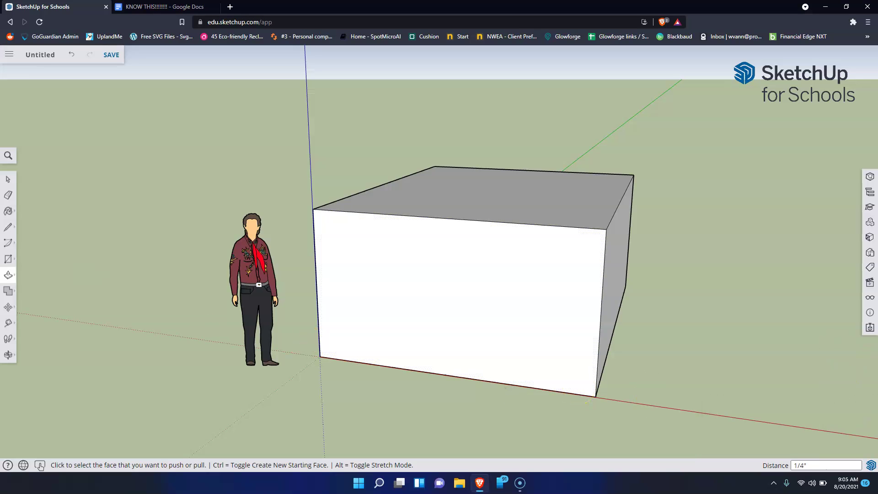
left_click_drag(430, 224, 462, 358)
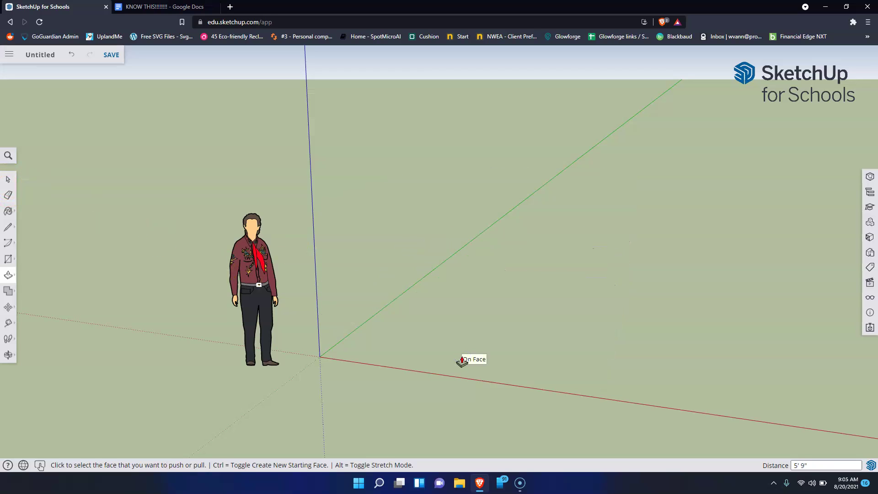
Delete the standing person figure beside the origin
left_click(8, 179)
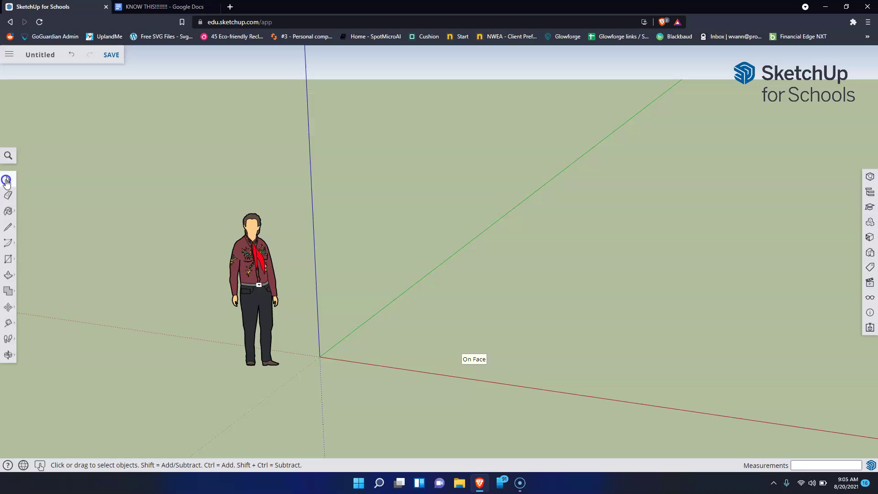
left_click(150, 143)
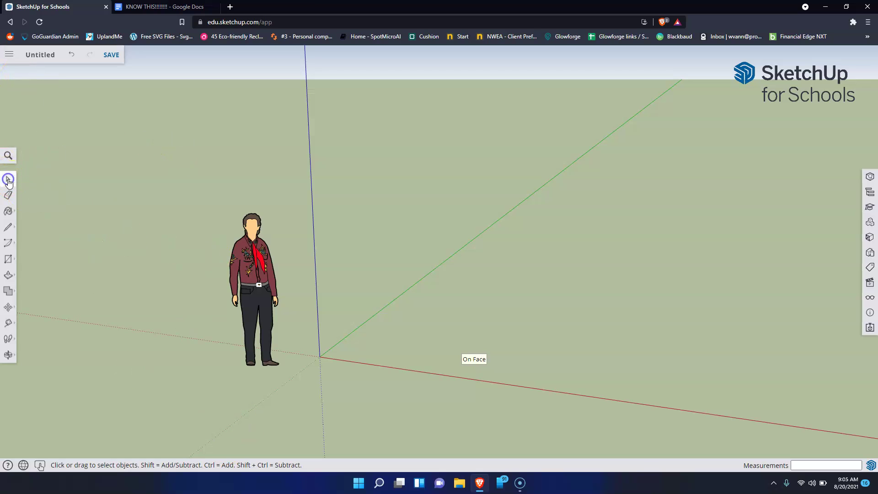
left_click(262, 288)
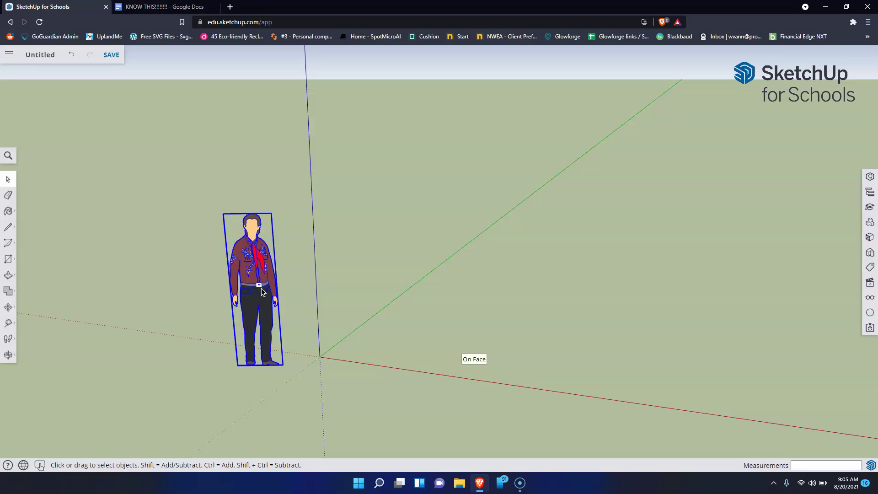
key("Delete")
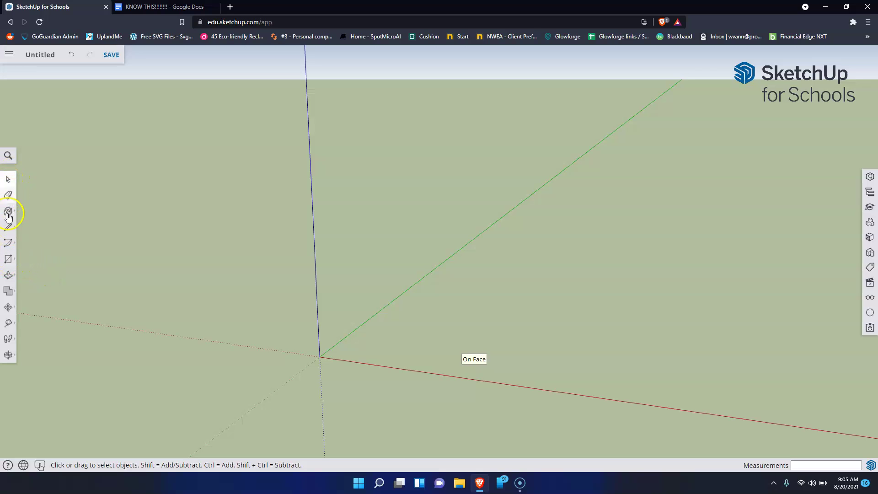
Draw a rectangle on the ground from the origin and set its dimensions to 5",5"
left_click(9, 261)
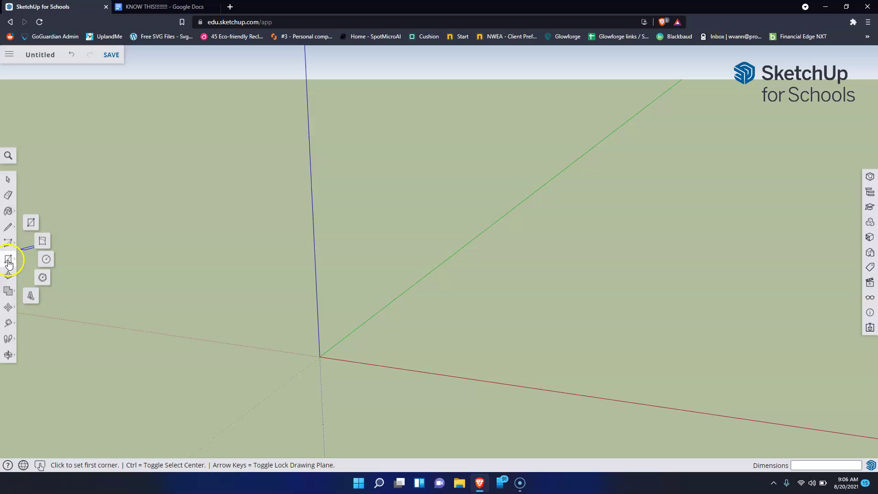
left_click(46, 259)
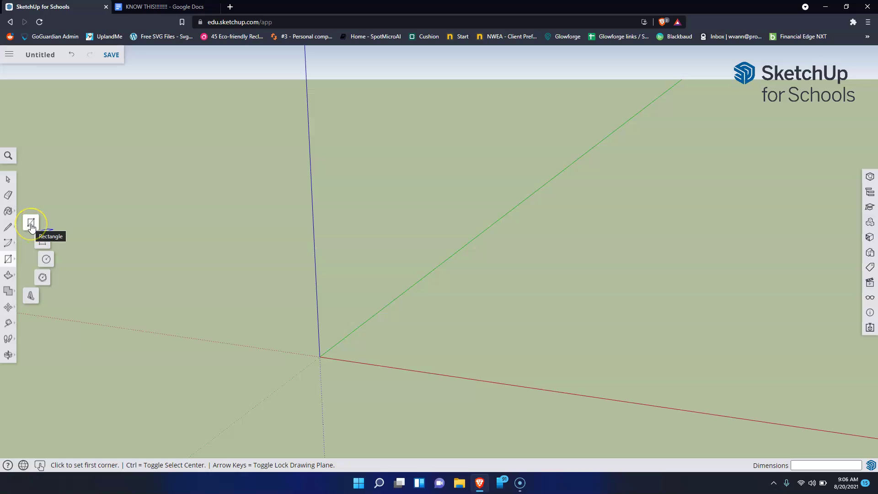
left_click(320, 356)
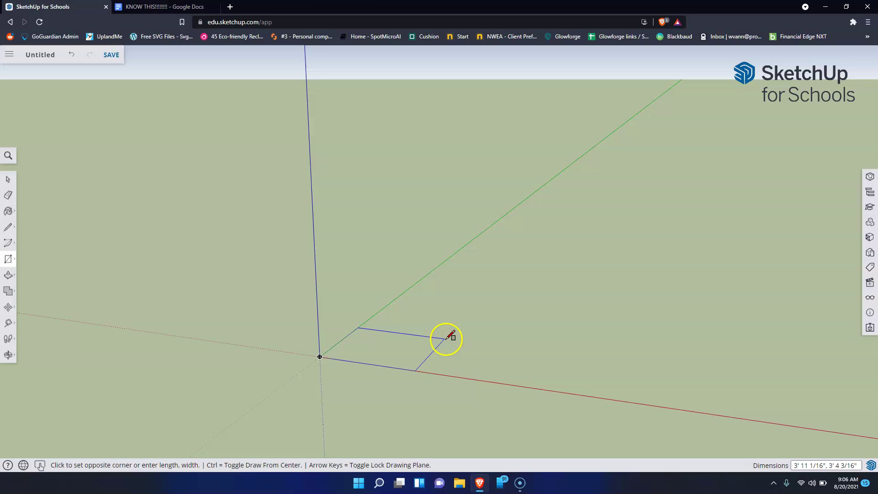
left_click(614, 290)
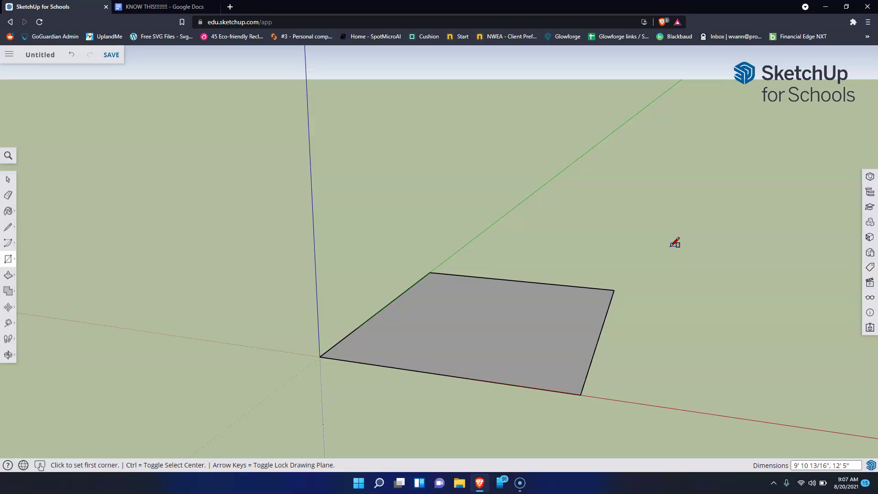
type("\",5")
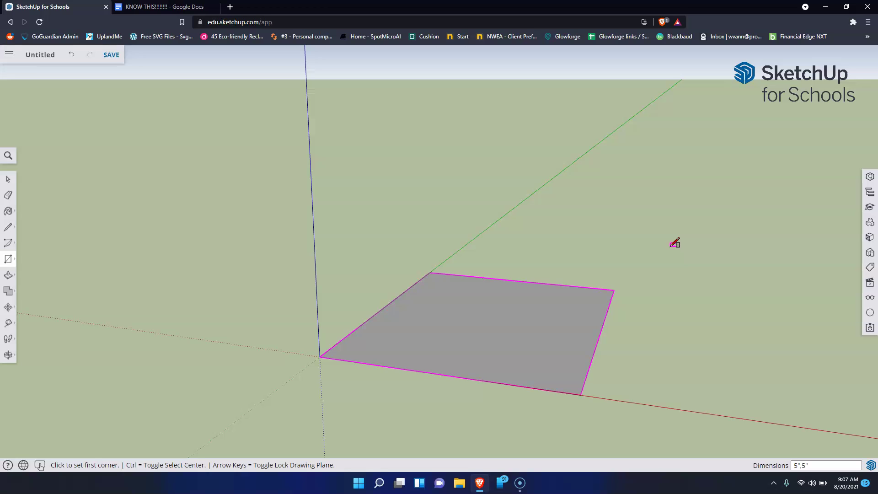
type("\"")
key("Return")
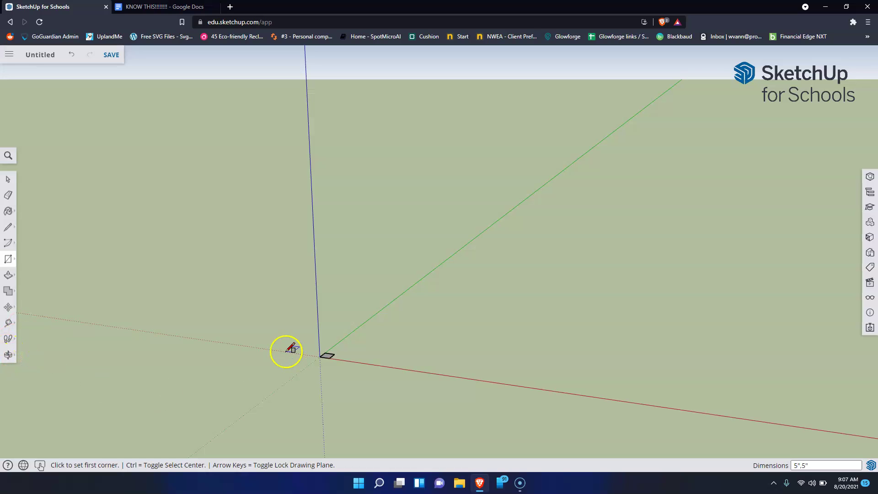
Orbit around the small square at the origin to view it from different angles
middle_click_drag(348, 357, 350, 349)
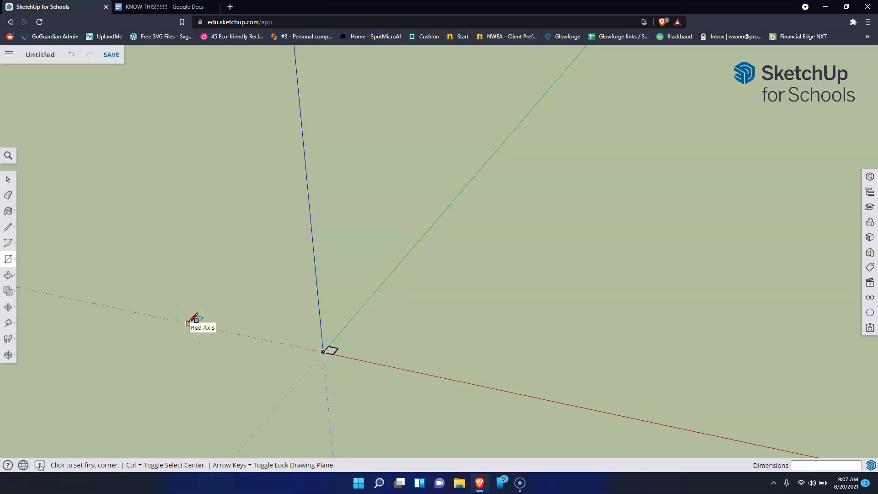
left_click(9, 355)
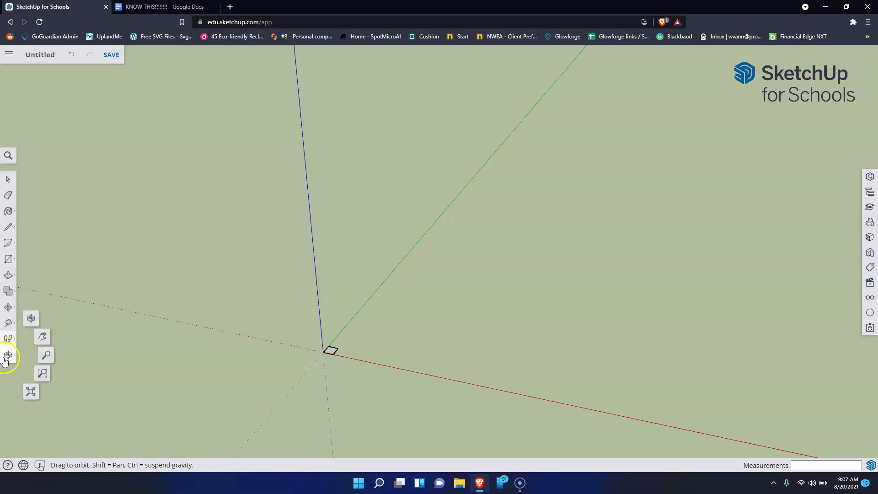
left_click(9, 354)
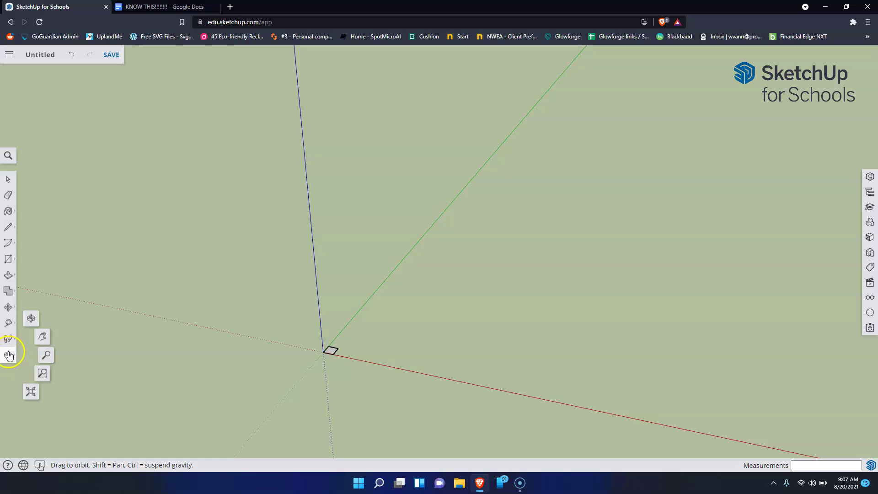
left_click_drag(320, 346, 355, 308)
Enlarge the view of the small square at the origin using Zoom and a zoom window around it
left_click(9, 354)
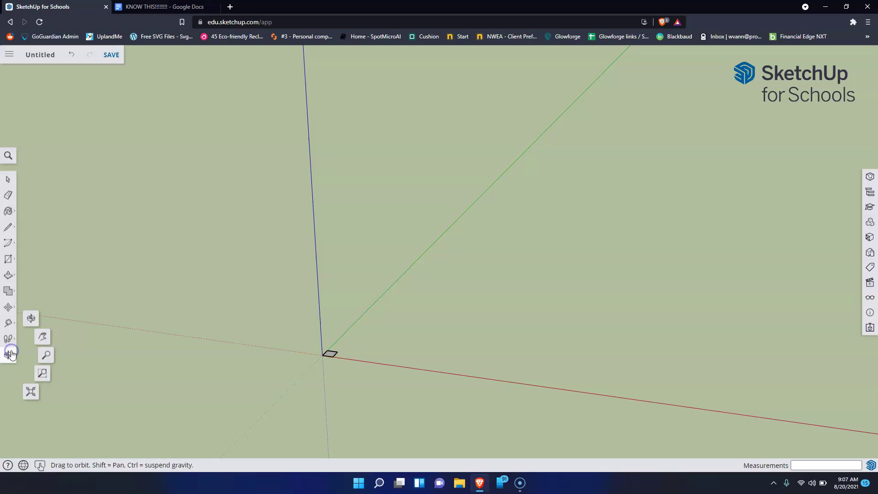
left_click(47, 359)
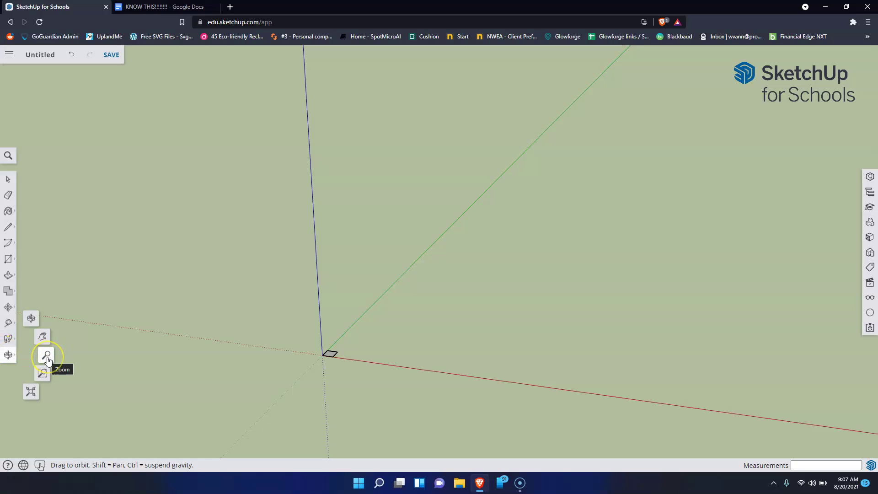
left_click(47, 359)
left_click(331, 353)
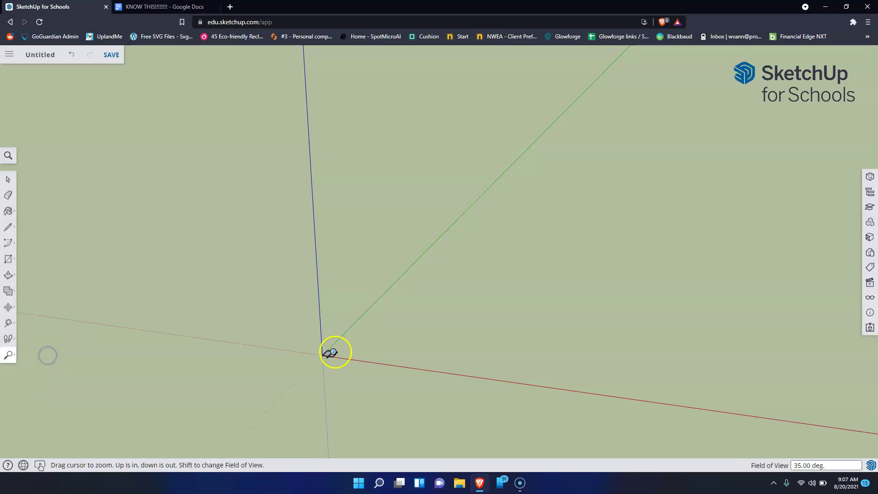
left_click_drag(330, 354, 327, 257)
left_click_drag(321, 403, 296, 256)
left_click_drag(334, 386, 264, 220)
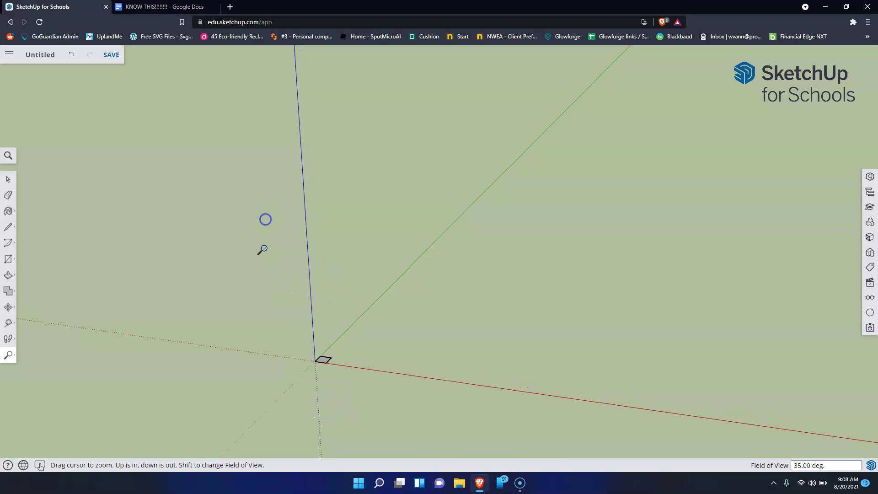
left_click(8, 355)
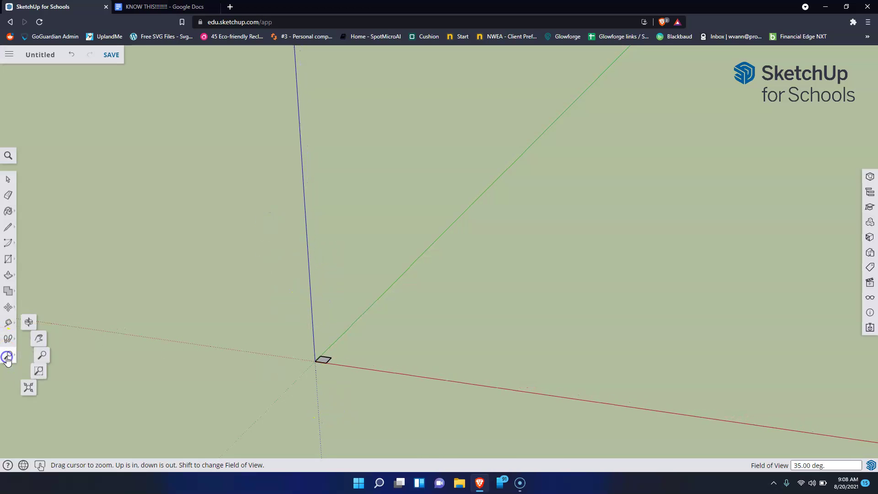
left_click(42, 374)
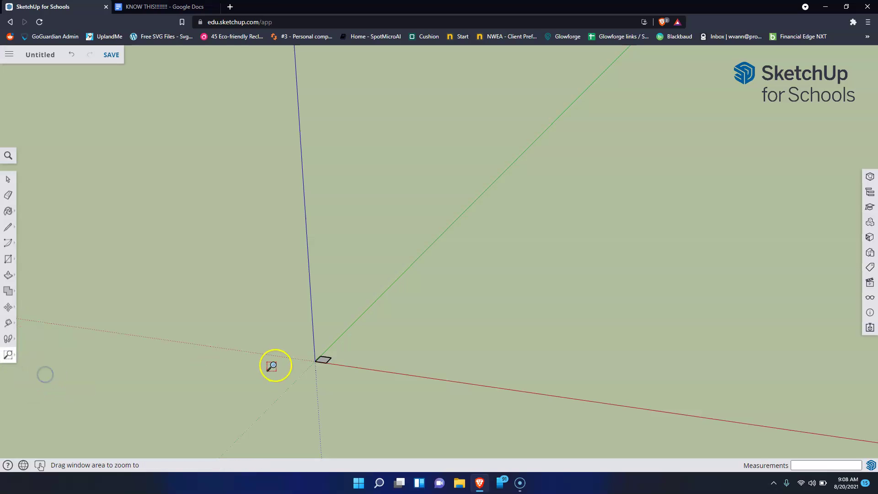
left_click_drag(280, 321, 375, 395)
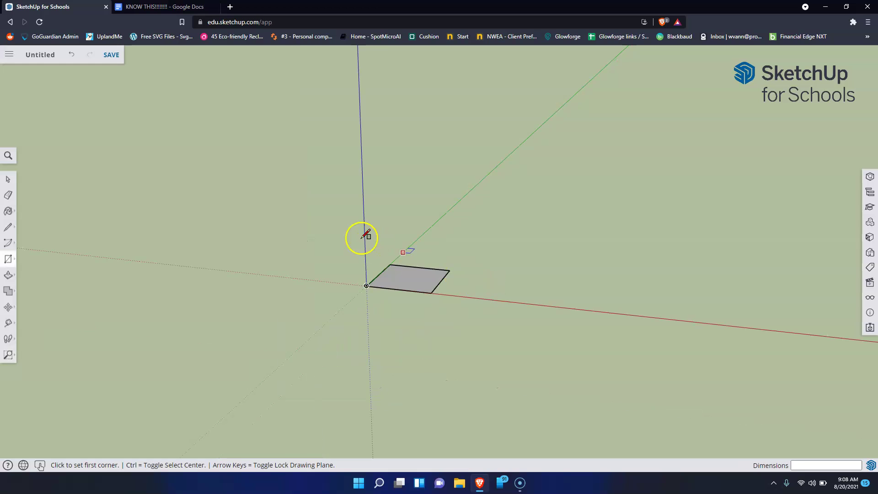
left_click(325, 231)
left_click(476, 337)
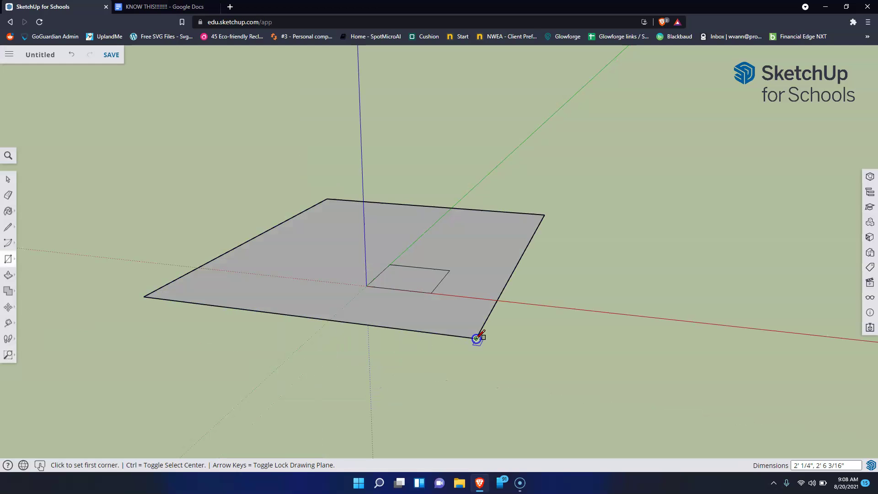
key("ctrl+z")
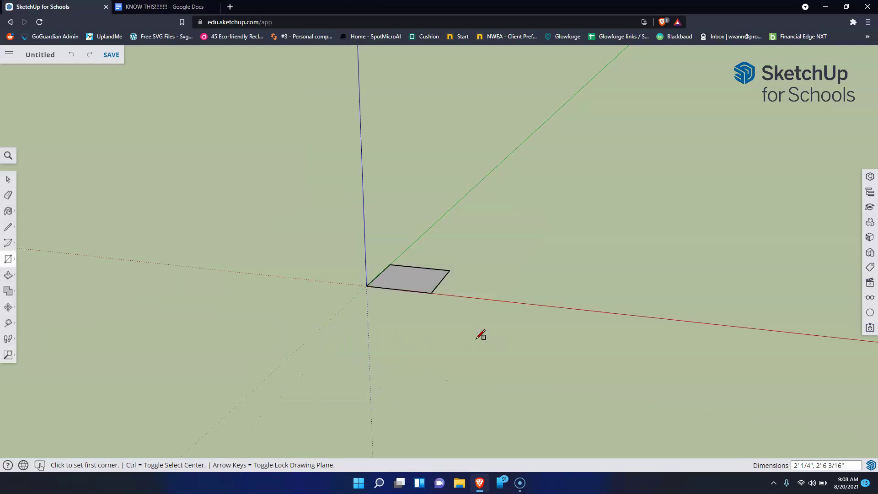
Enlarge the square with a zoom window and orbit around it to an angled view from above
left_click(8, 354)
left_click_drag(293, 181, 506, 345)
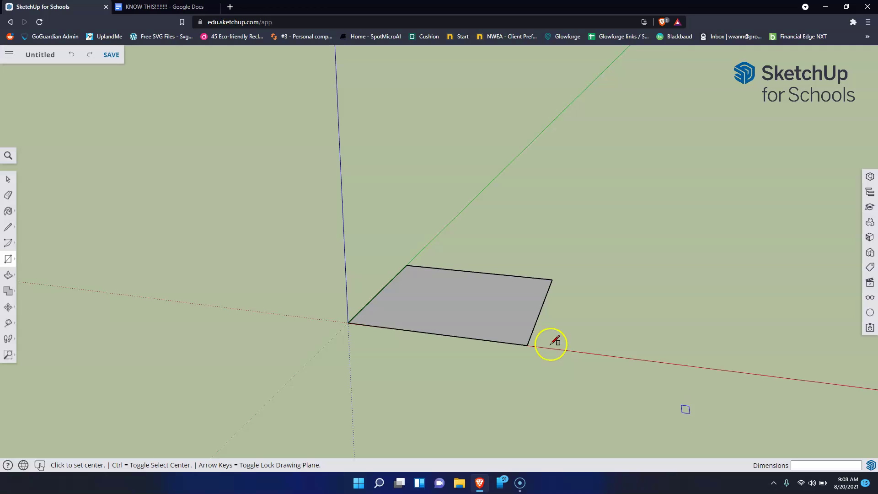
left_click(7, 355)
left_click(35, 320)
left_click_drag(441, 358, 516, 255)
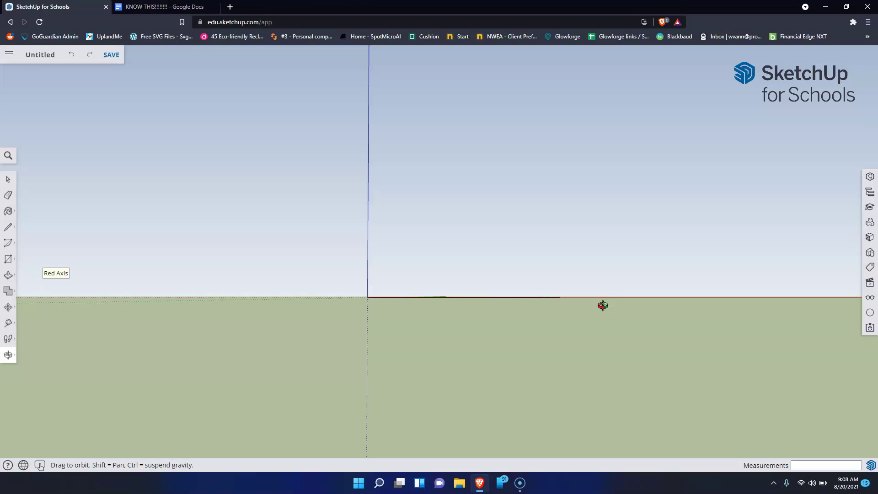
left_click_drag(578, 232, 421, 337)
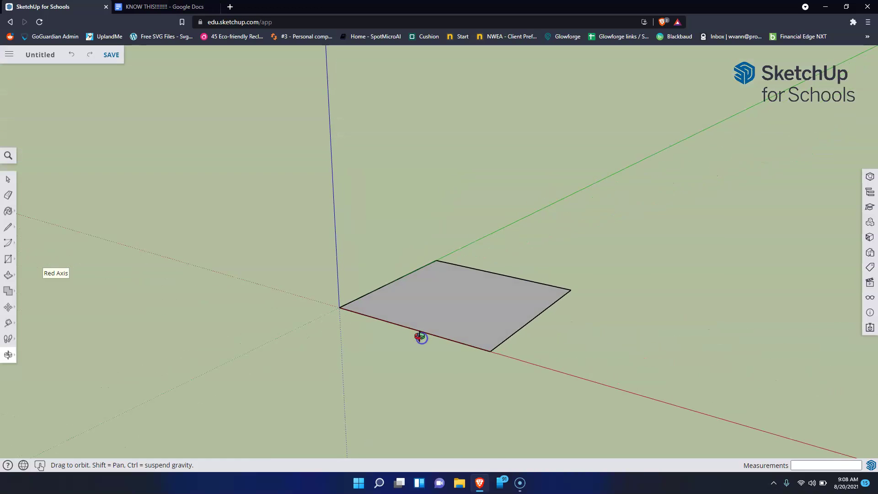
left_click(9, 276)
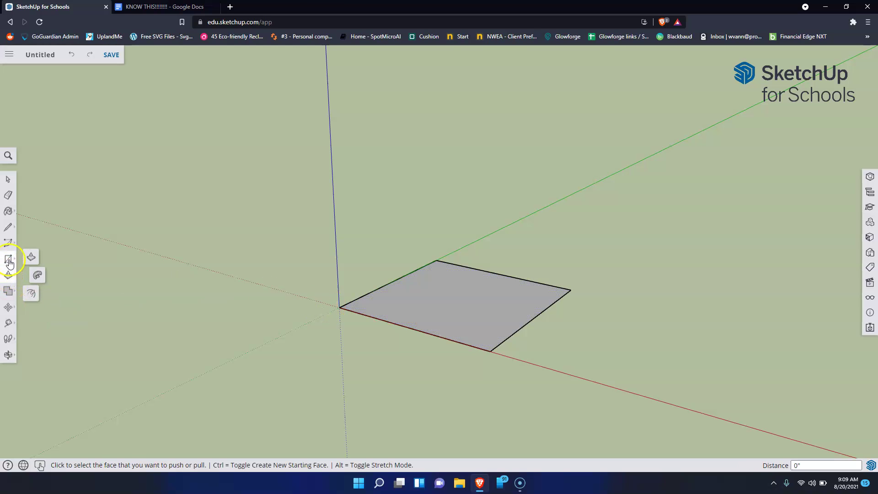
left_click_drag(425, 342, 474, 307)
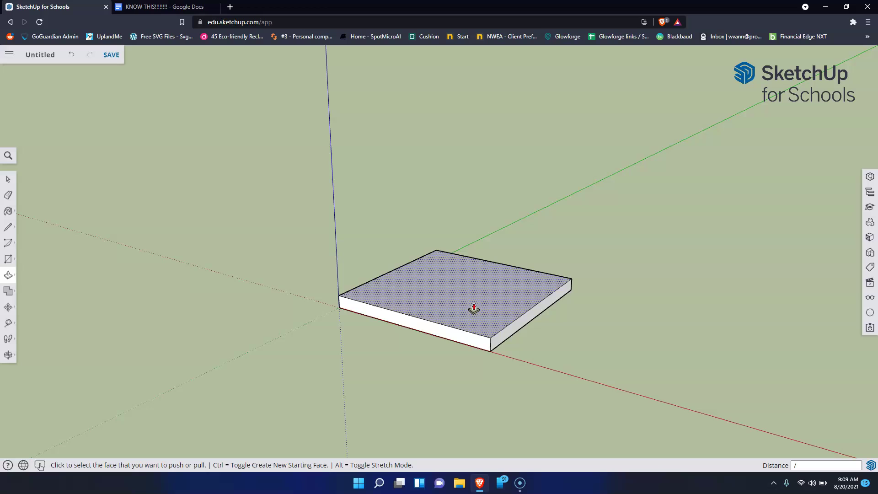
key("Return")
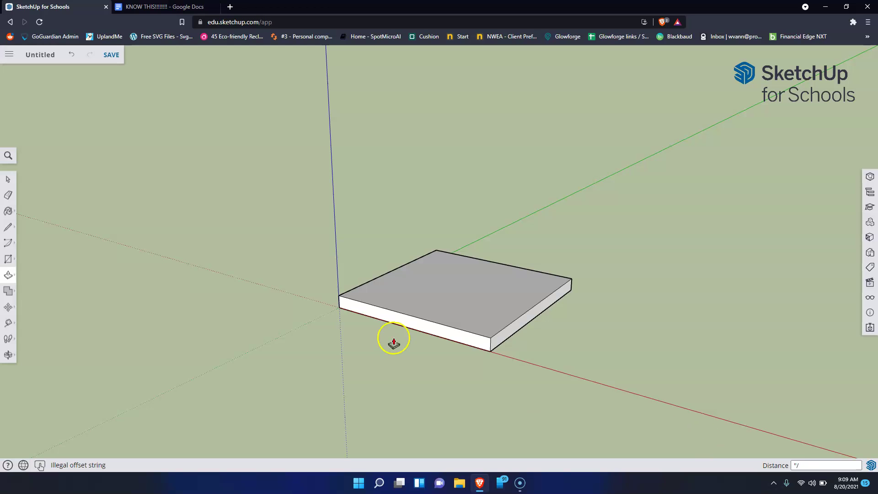
key("Escape")
left_click_drag(450, 325, 452, 308)
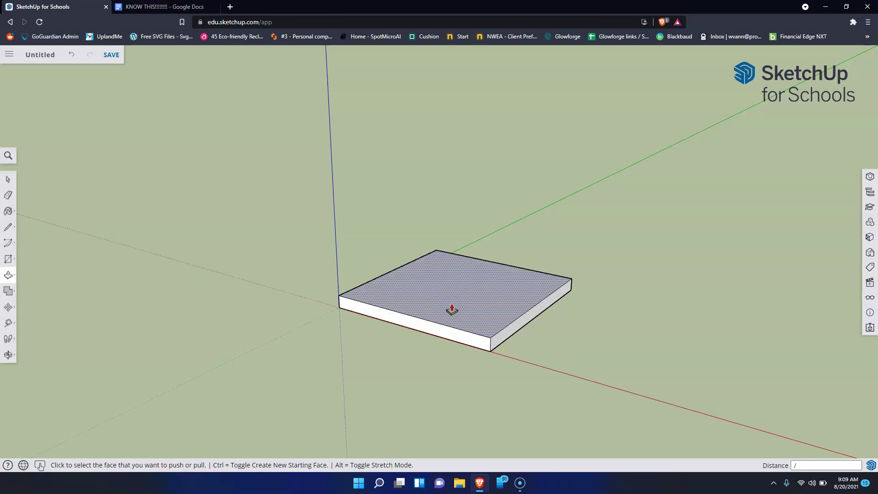
key("ctrl+z")
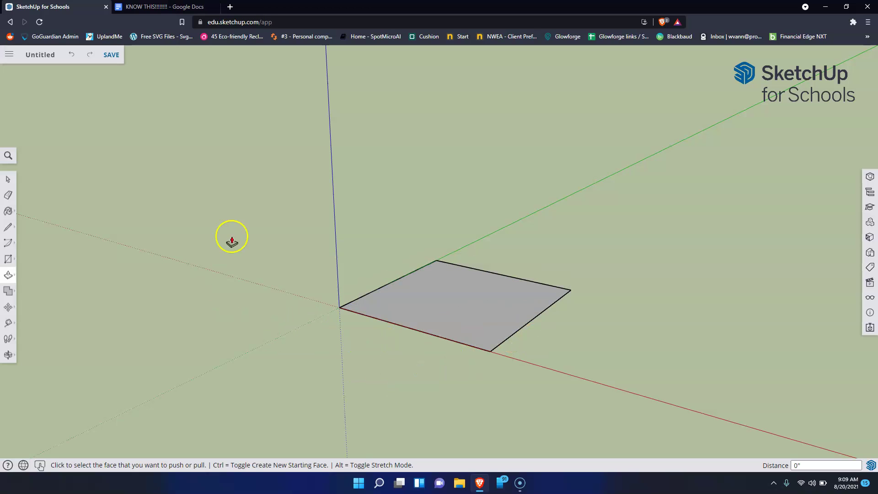
Pull the square face up 1/4" with Push/Pull to make a thin base slab
left_click(473, 325)
left_click(474, 306)
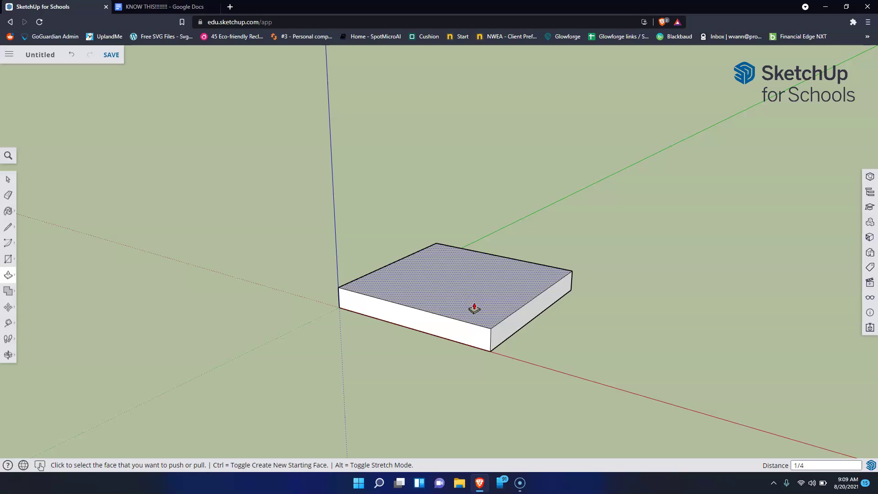
left_click(474, 308)
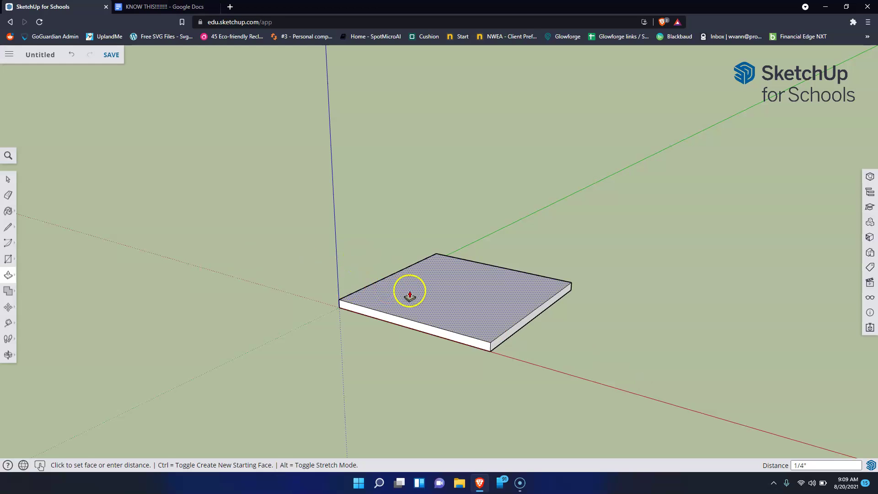
Place Tape Measure guides 1/4" inside the slab's top edges that run along the green and red axes
middle_click_drag(470, 272, 471, 280)
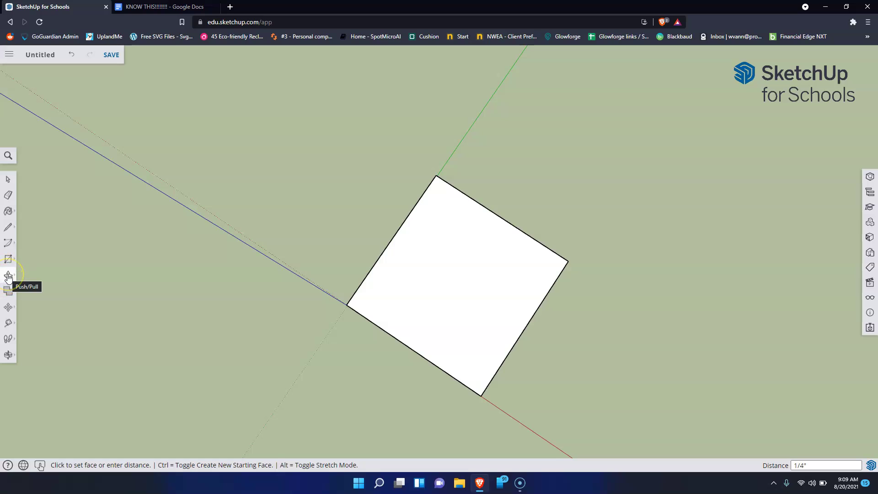
left_click(9, 323)
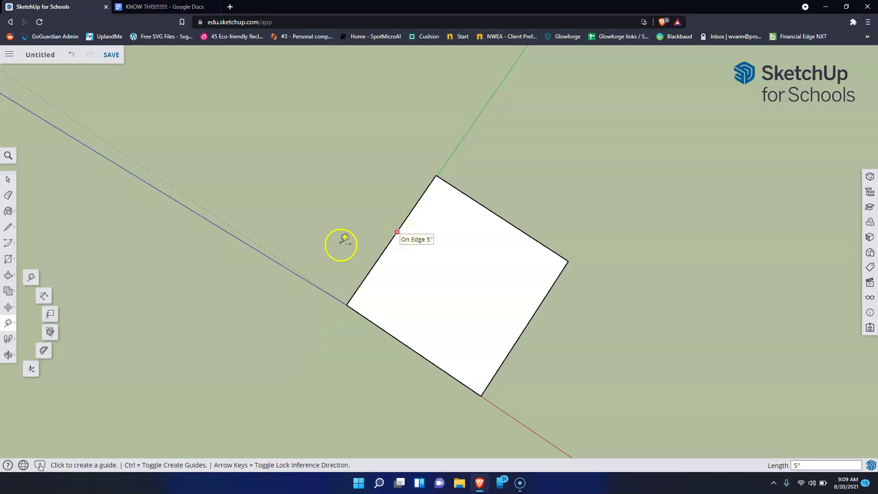
left_click(393, 239)
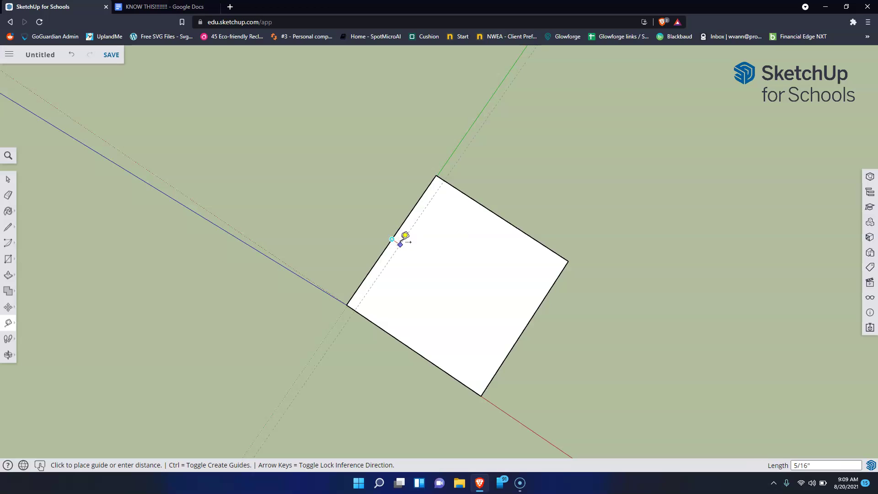
left_click(405, 236)
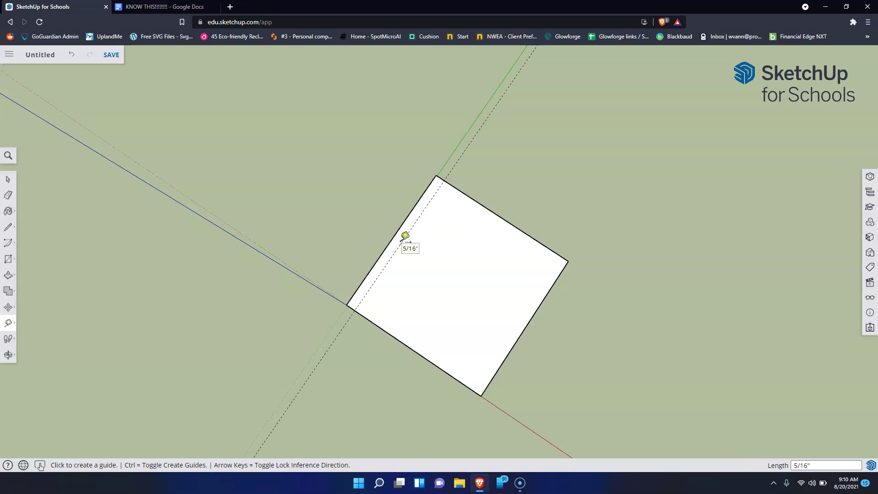
type("1/4\"")
left_click(402, 342)
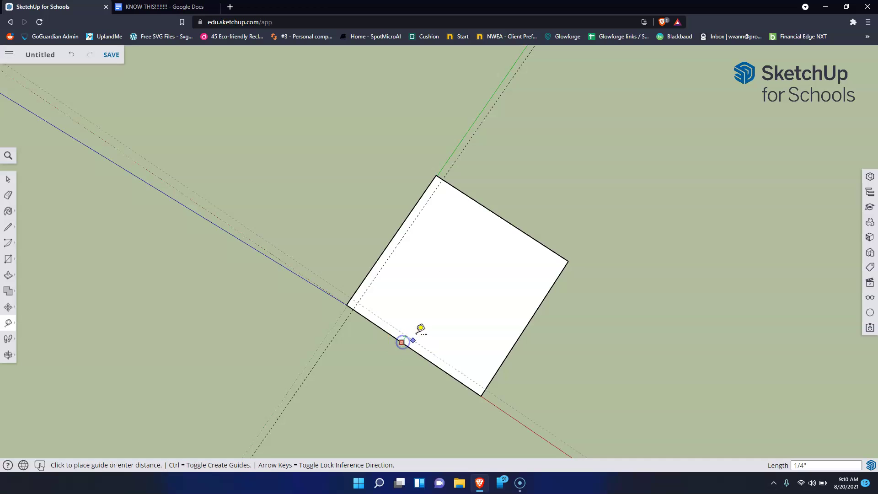
left_click(418, 335)
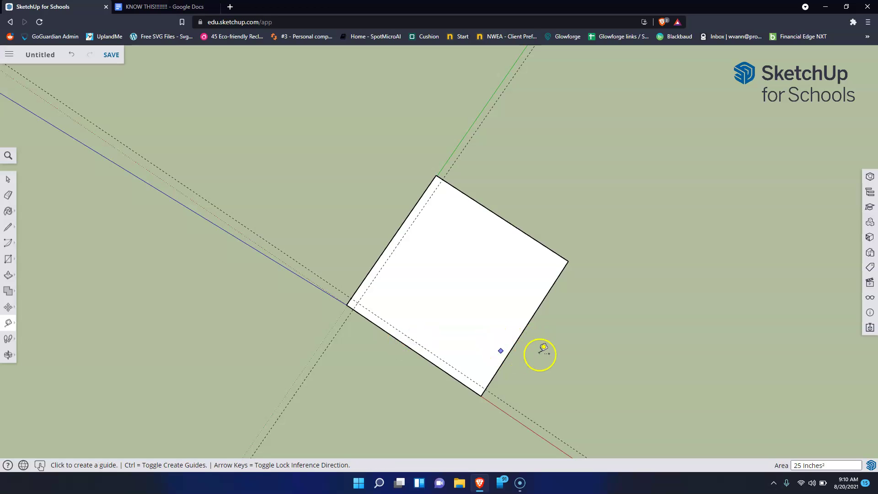
Place guides 1/4" inside the two remaining edges of the slab's top face
left_click(521, 332)
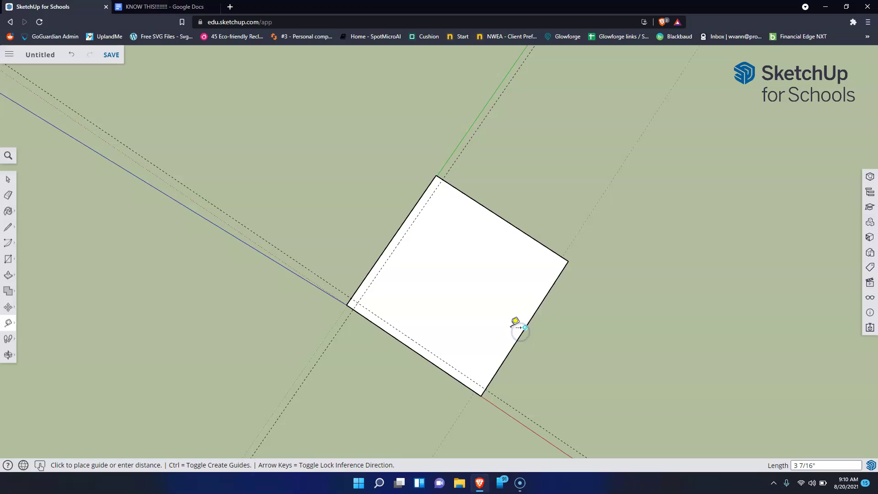
type("3\"")
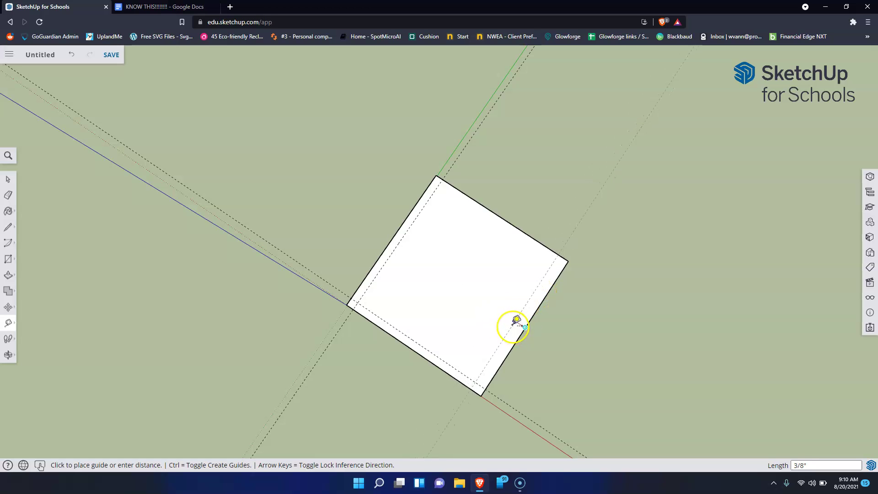
left_click(516, 319)
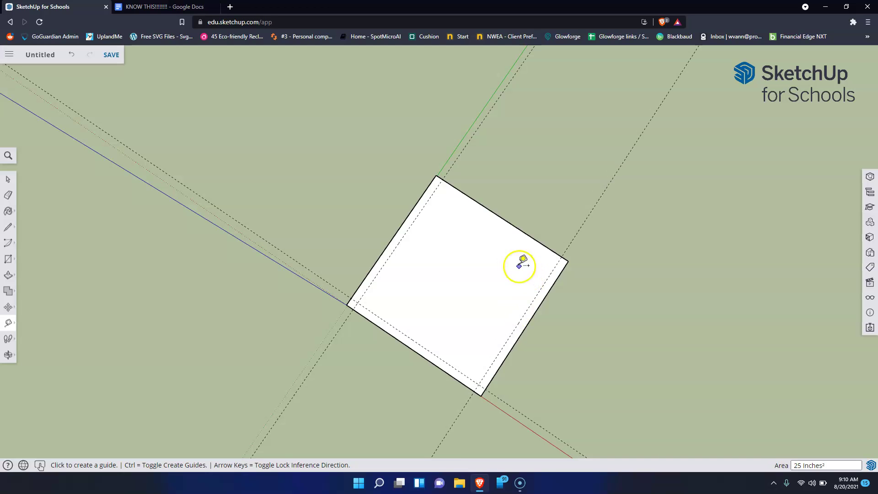
left_click(506, 221)
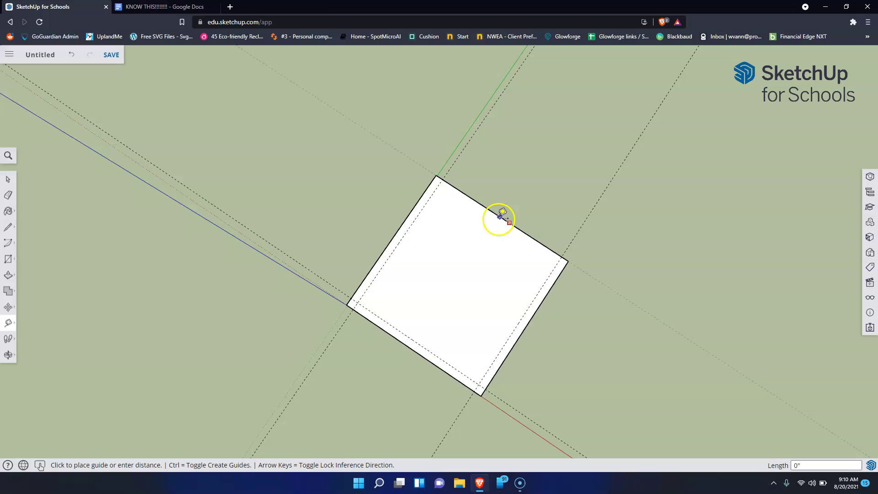
left_click(500, 219)
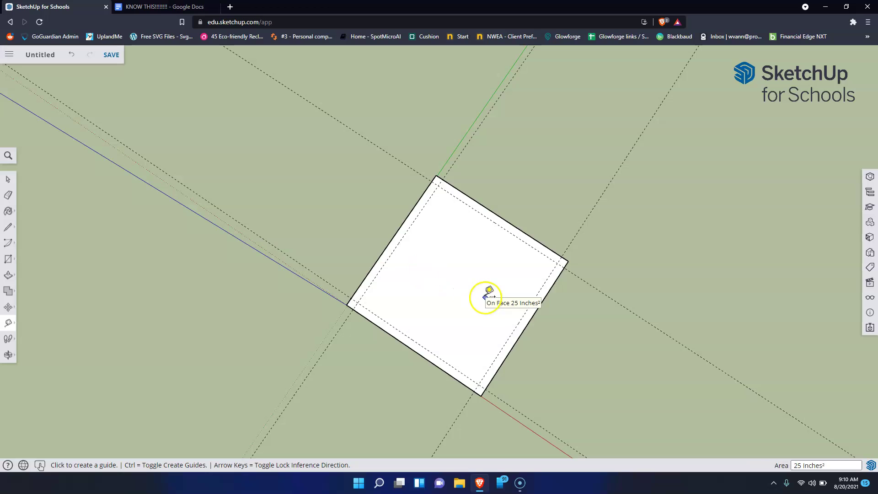
Draw a 4 1/2" by 4 1/2" rectangle on the slab's top face between opposite guide intersections
left_click(10, 264)
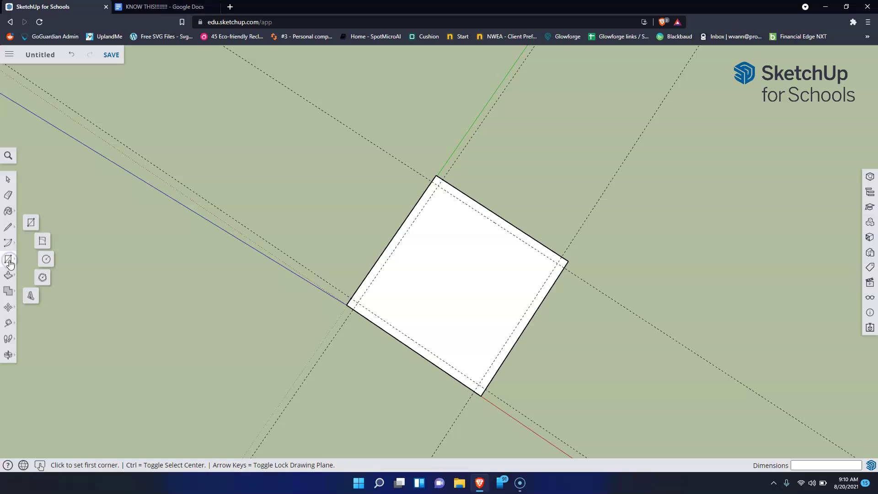
left_click(32, 225)
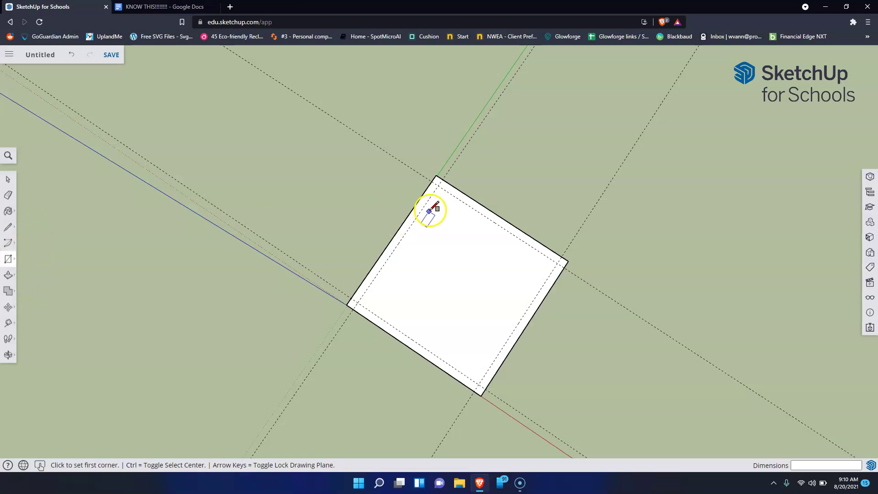
left_click(439, 186)
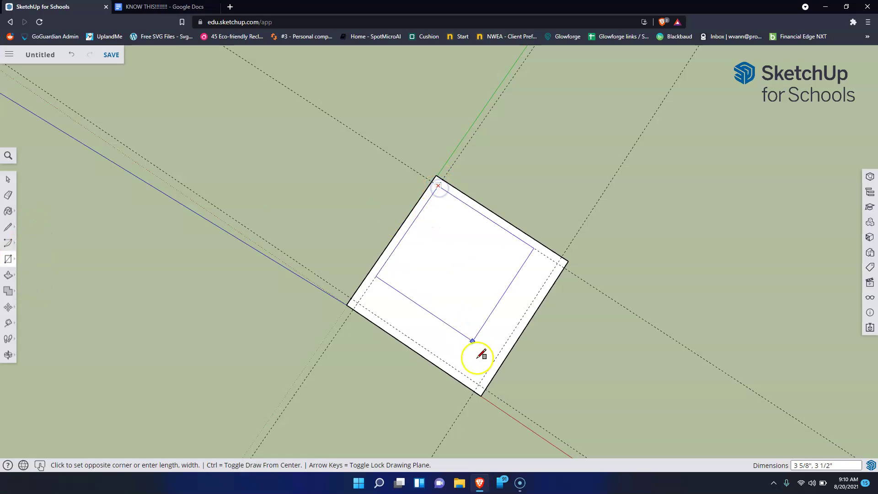
left_click(480, 383)
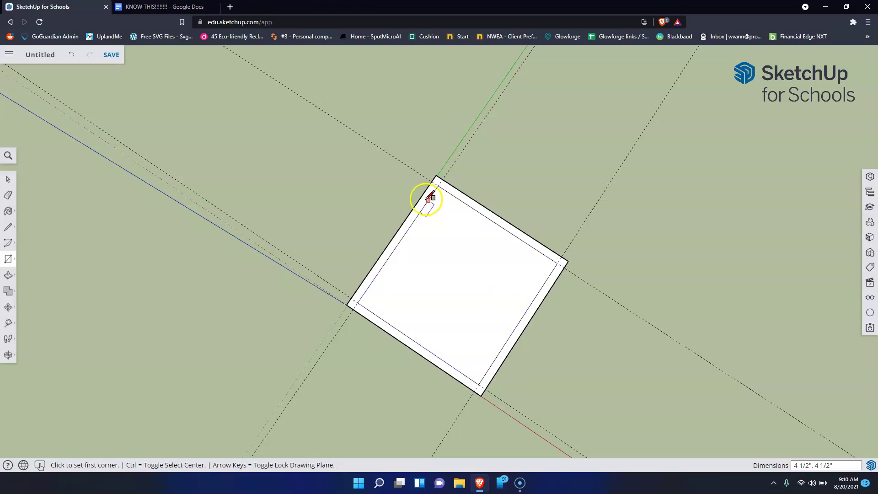
Pull the narrow outer border of the slab up 3" with Push/Pull to form the box walls
left_click(9, 274)
left_click(383, 270)
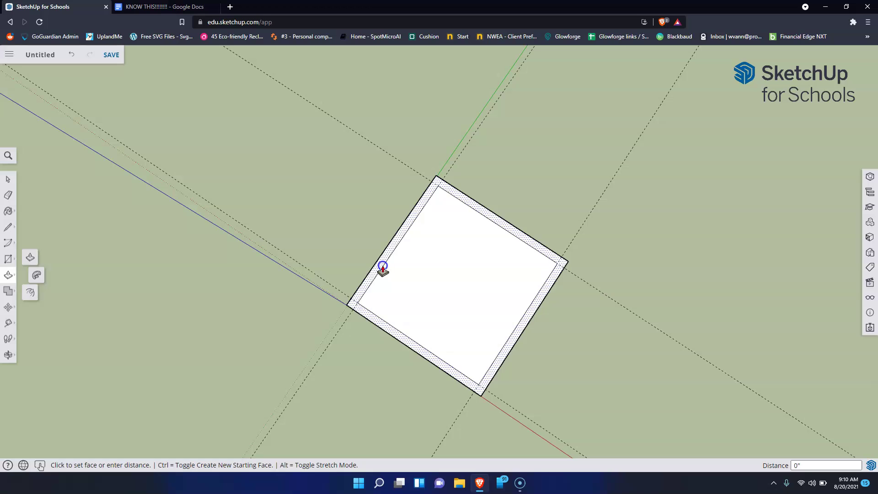
left_click(418, 248)
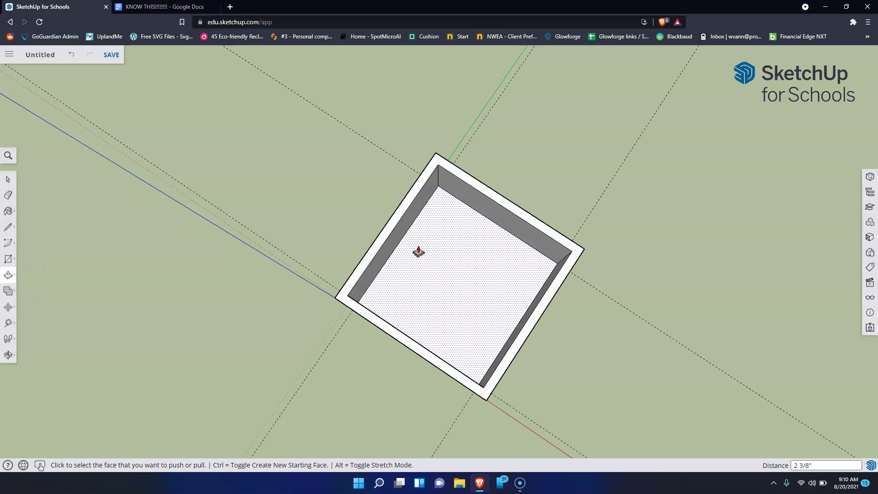
left_click(418, 252)
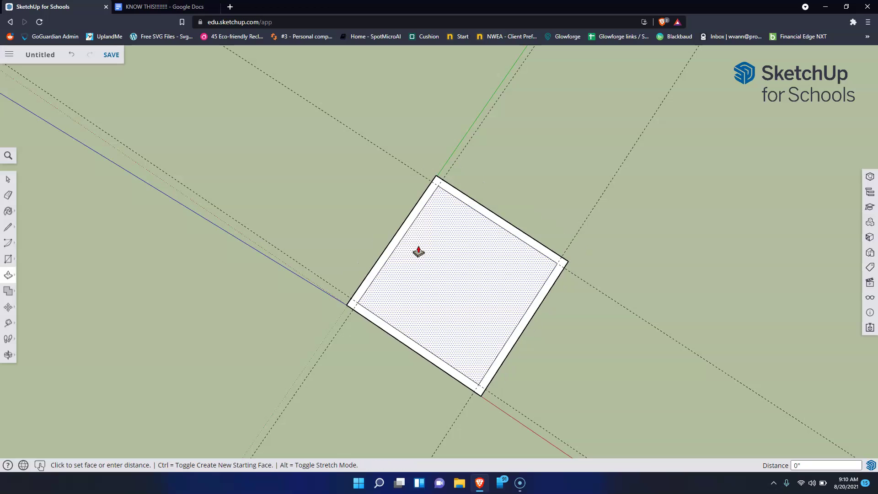
left_click(395, 241)
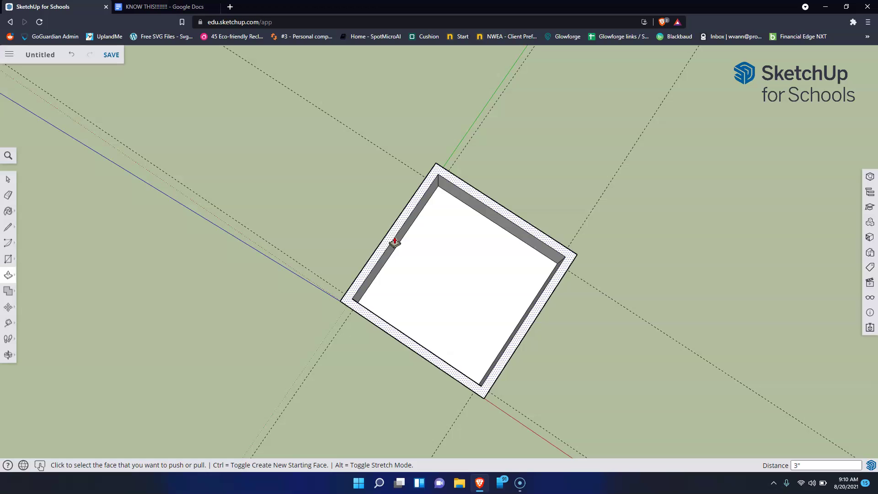
left_click(394, 241)
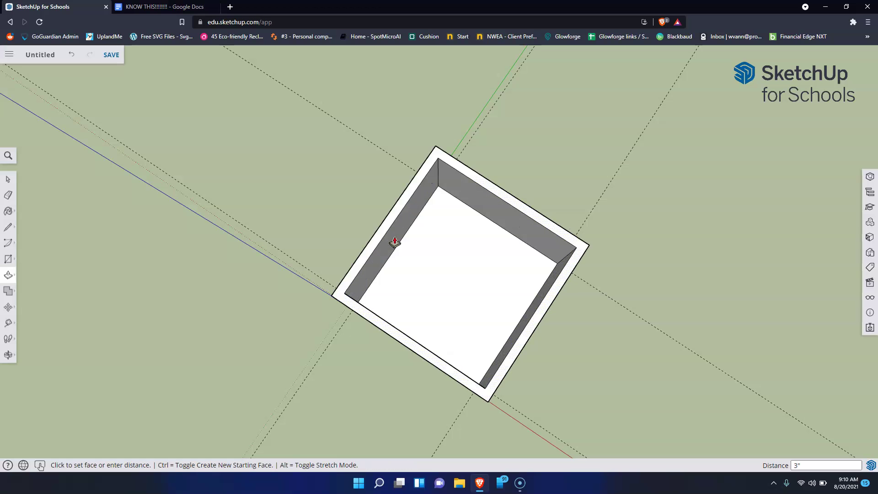
Orbit around the open box to examine its walls and interior from several angles
left_click(7, 354)
left_click_drag(270, 358, 300, 200)
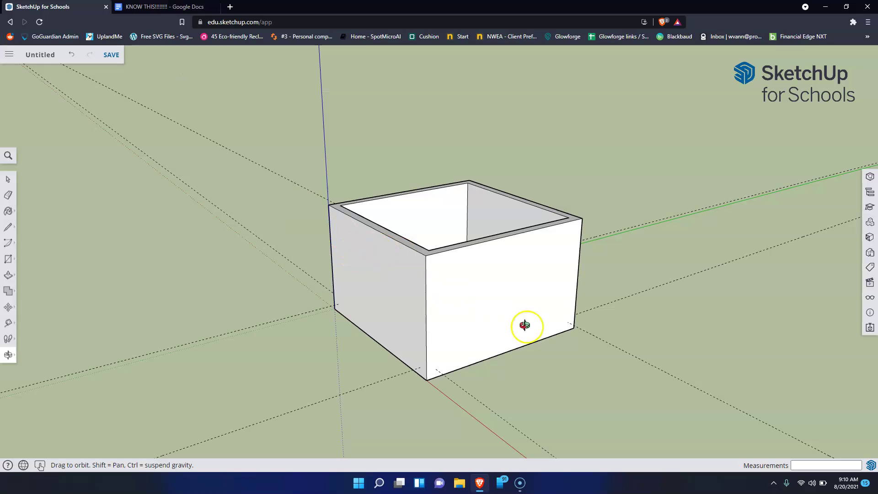
left_click_drag(491, 219, 514, 413)
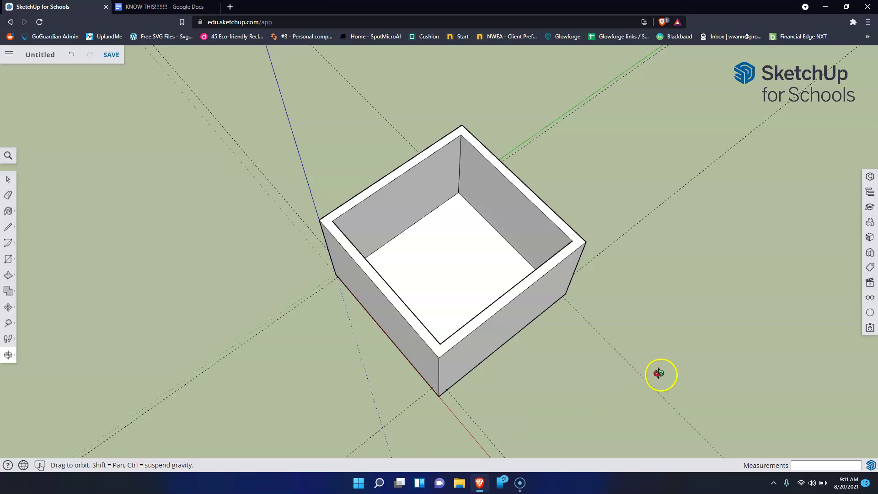
left_click_drag(672, 310, 723, 234)
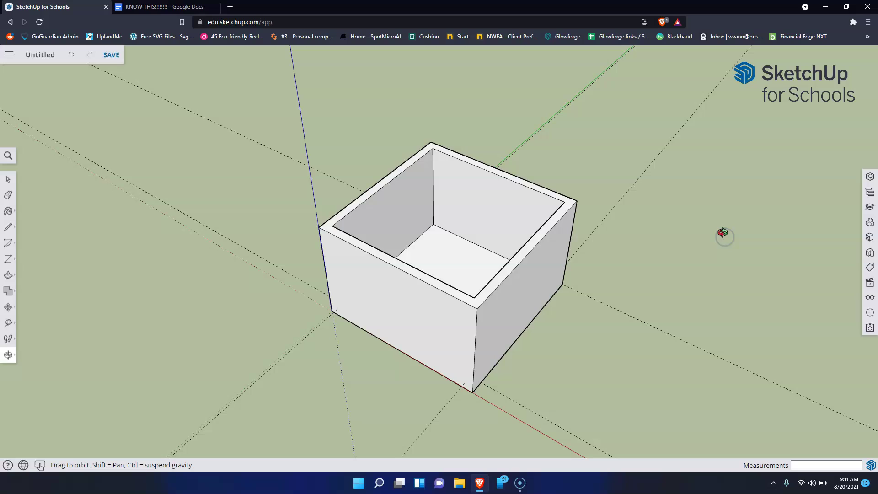